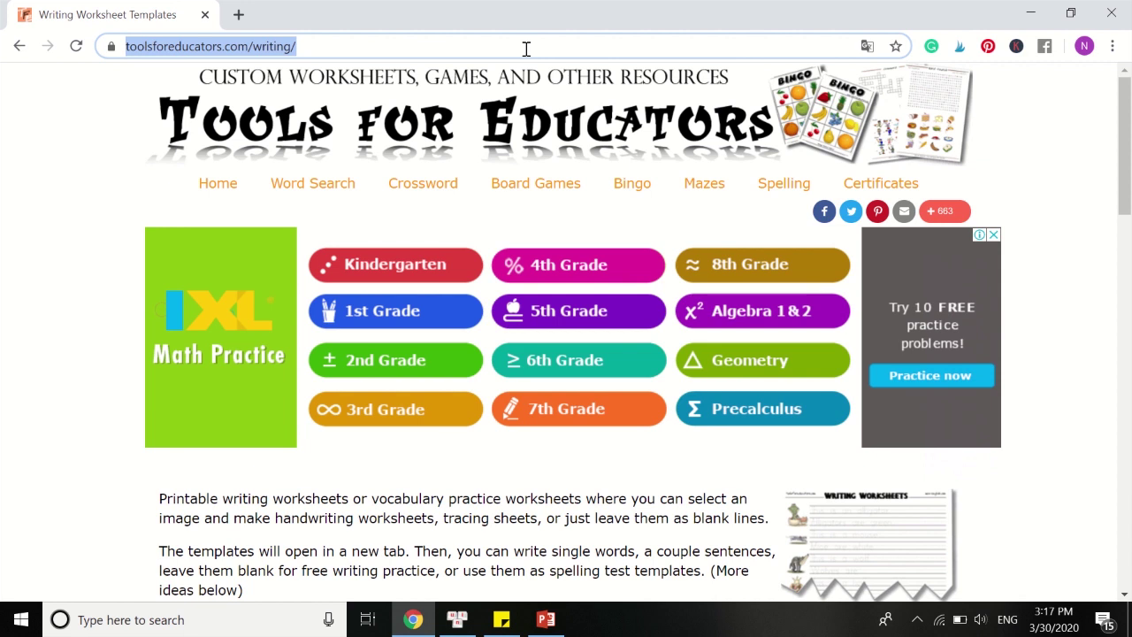
Scroll the writing page down to the 'Currently available vocabulary categories' list
{"action": "scroll", "coordinate": [273, 215], "scroll_direction": "down", "scroll_amount": 4}
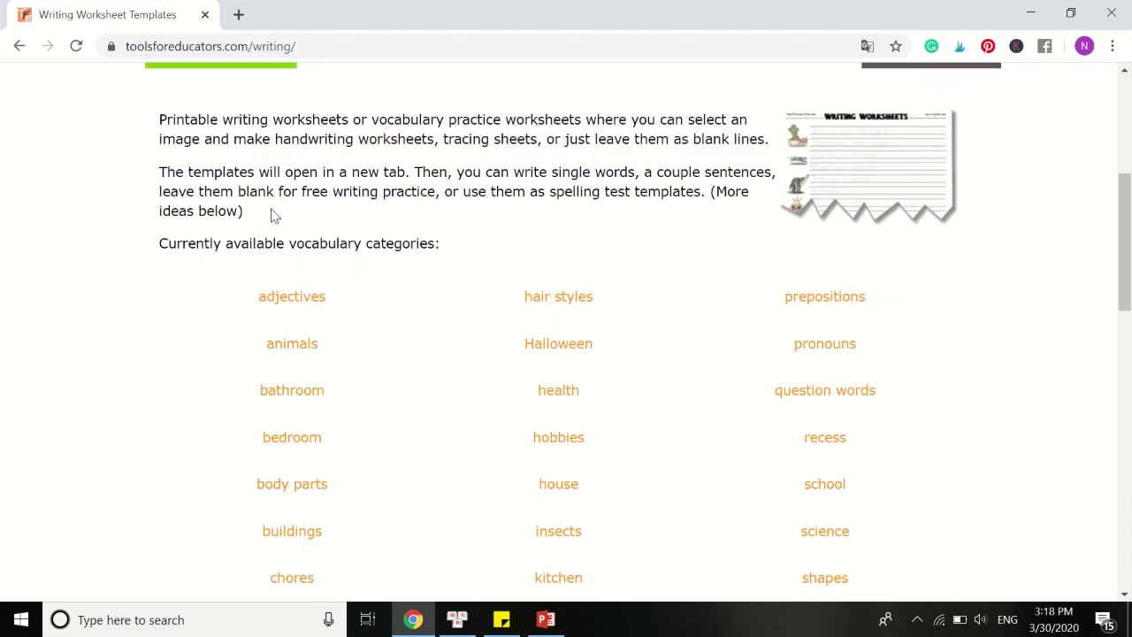
{"action": "left_click_drag", "start_coordinate": [1125, 303], "coordinate": [1126, 327]}
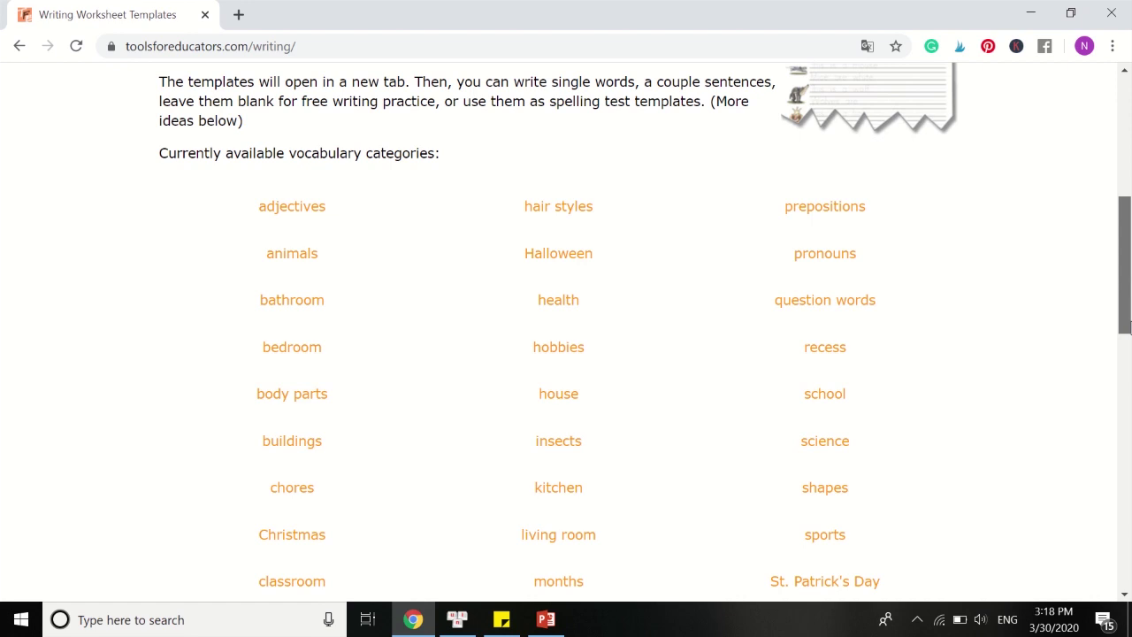
{"action": "left_click_drag", "start_coordinate": [1127, 326], "coordinate": [1127, 327]}
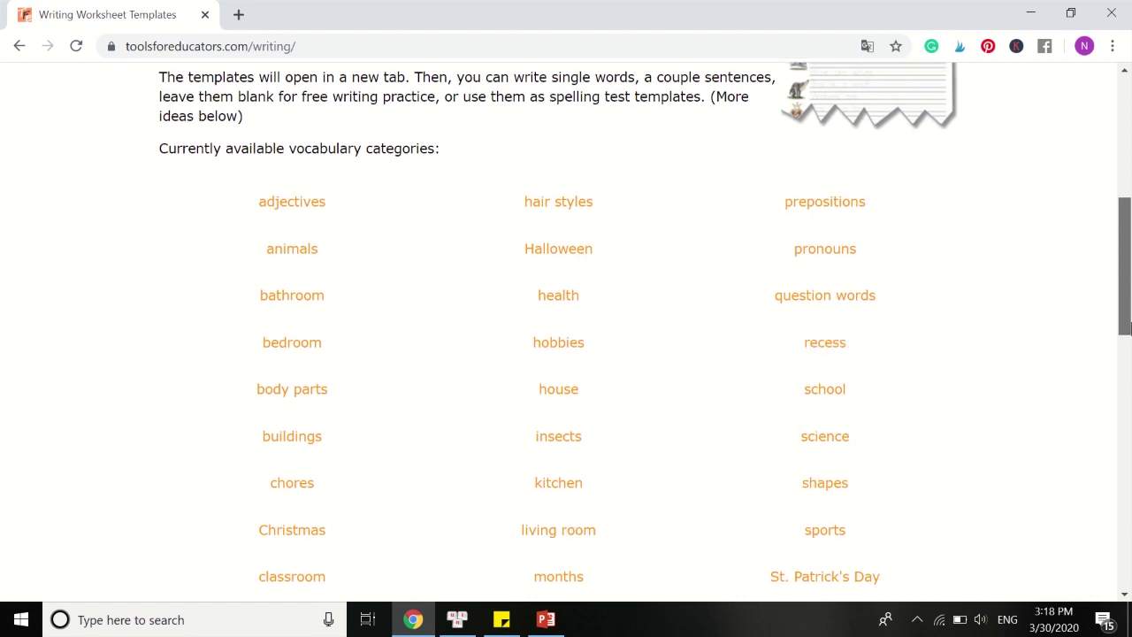
Open the animals worksheet maker and keep alligator as Picture 1
{"action": "left_click", "coordinate": [322, 250]}
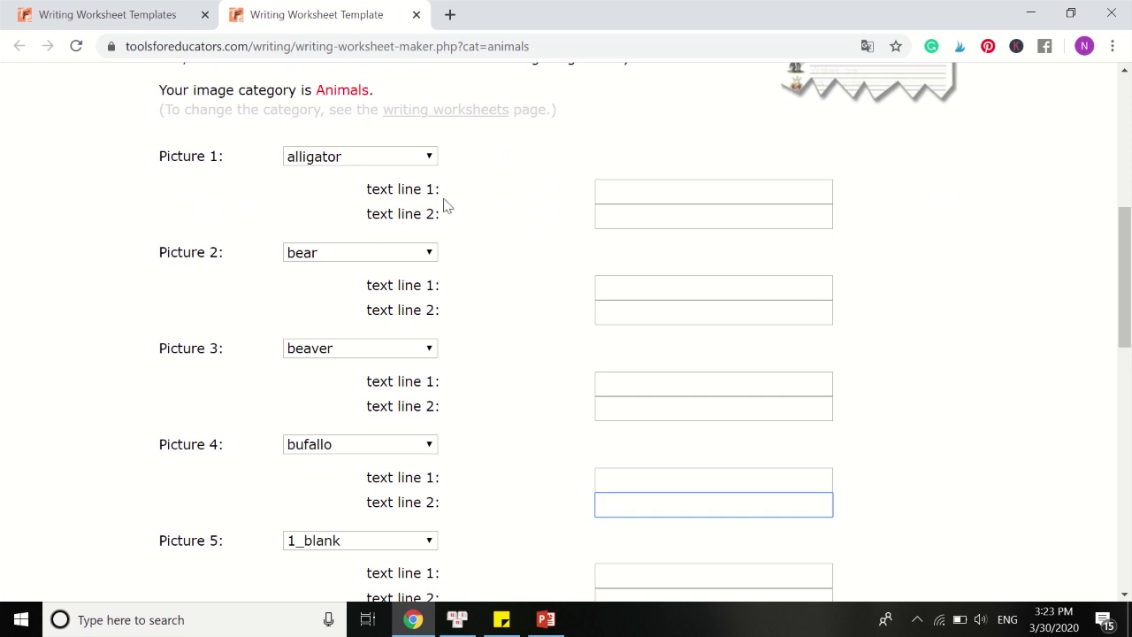
{"action": "left_click", "coordinate": [363, 163]}
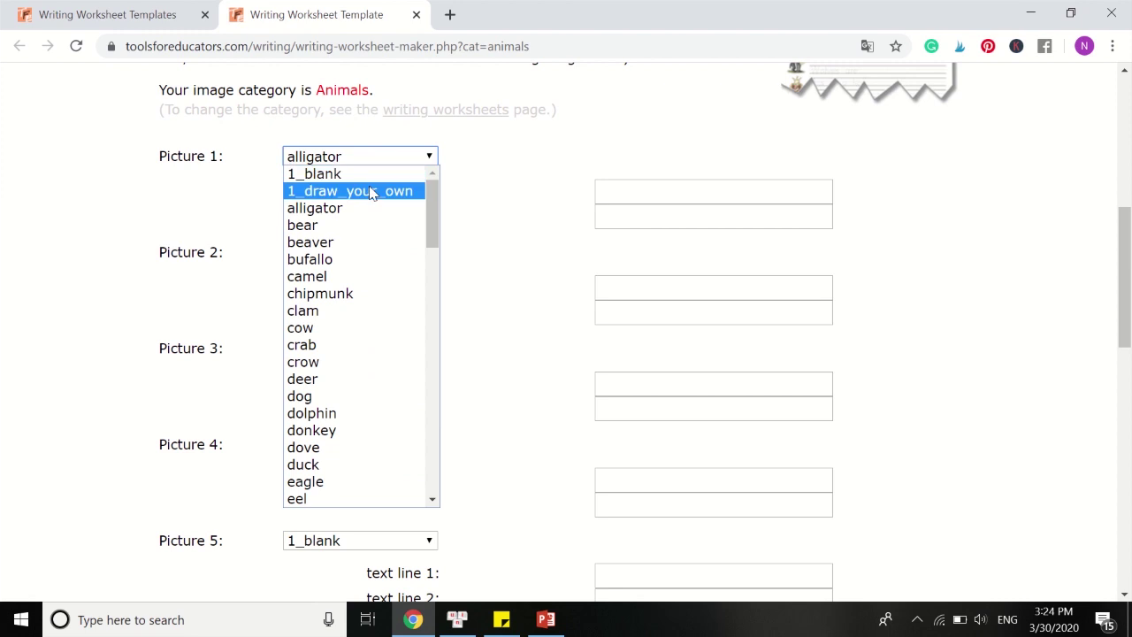
{"action": "left_click", "coordinate": [619, 198]}
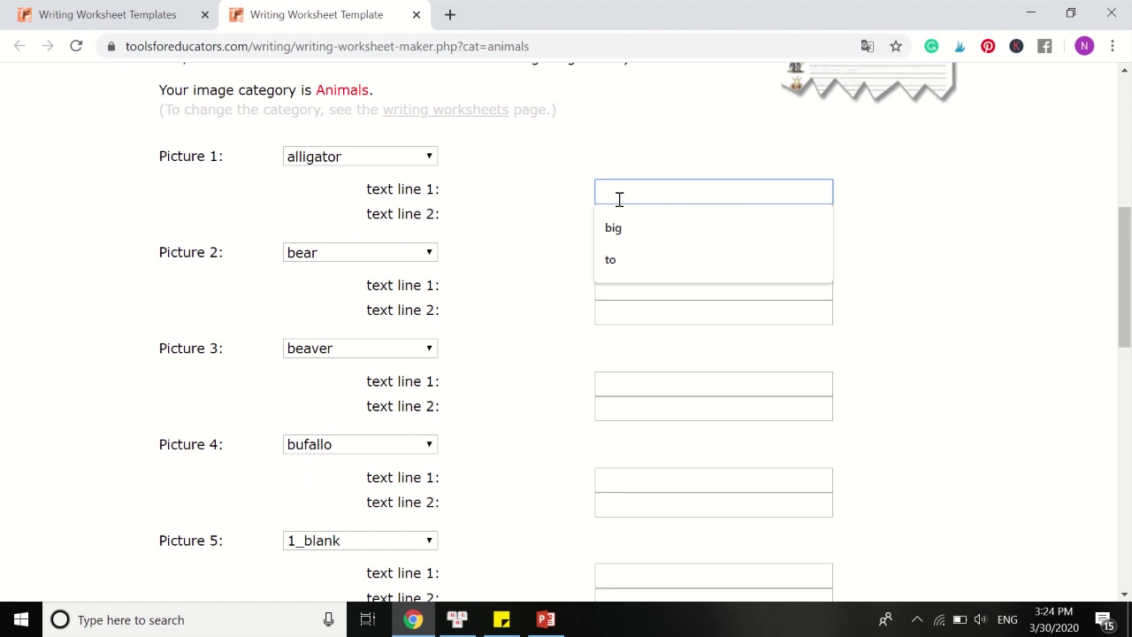
Type 'alligator' on both text lines of Picture 1
{"action": "type", "text": "alligator"}
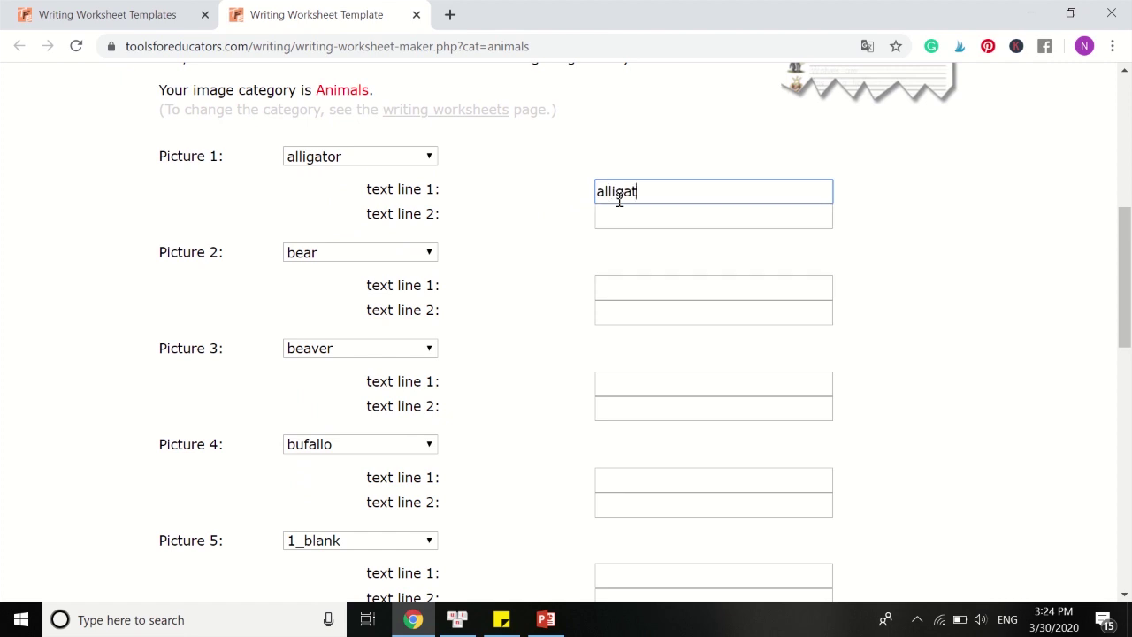
{"action": "left_click", "coordinate": [626, 219]}
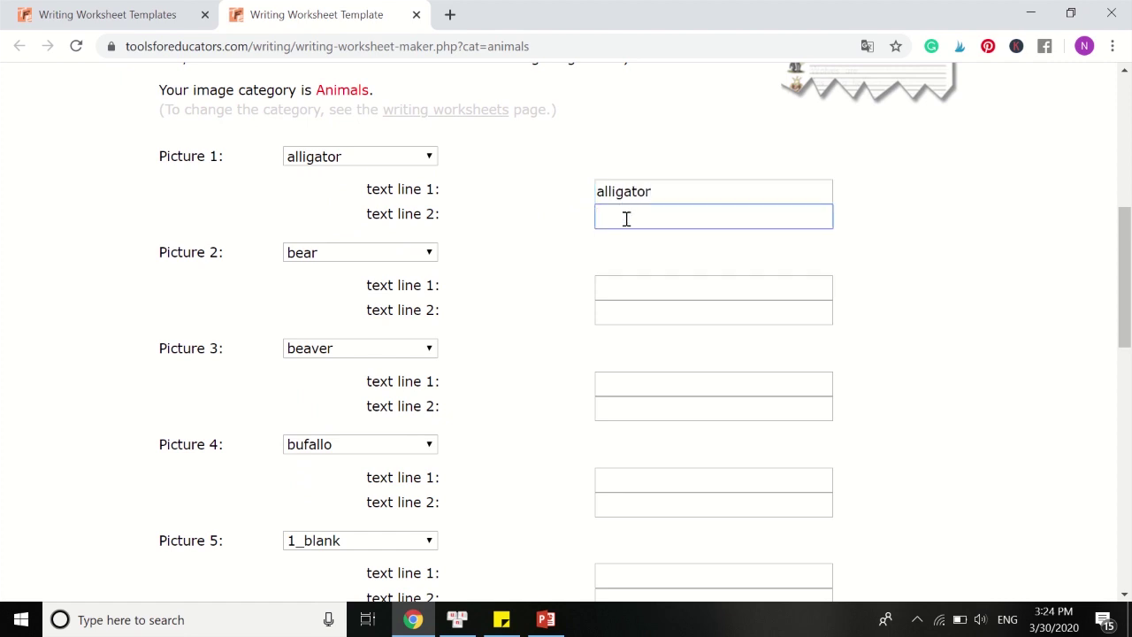
{"action": "type", "text": "allig"}
{"action": "key", "text": "BackSpace"}
{"action": "key", "text": "BackSpace"}
{"action": "key", "text": "BackSpace"}
{"action": "key", "text": "BackSpace"}
{"action": "key", "text": "BackSpace"}
{"action": "type", "text": "alligato"}
{"action": "scroll", "coordinate": [428, 257], "scroll_direction": "down", "scroll_amount": 5}
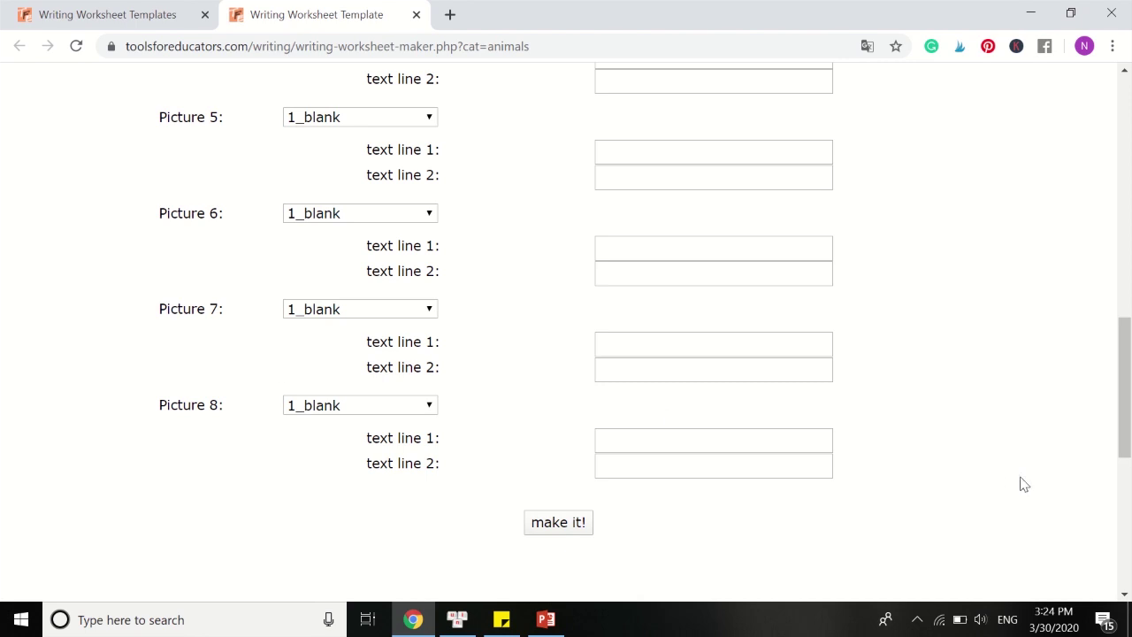
{"action": "scroll", "coordinate": [573, 495], "scroll_direction": "up", "scroll_amount": 6}
Fill both lines of Picture 2 with 'bear' and Picture 3 with 'beaver'
{"action": "left_click", "coordinate": [652, 356]}
{"action": "type", "text": "bear"}
{"action": "left_click", "coordinate": [627, 383]}
{"action": "type", "text": "bear"}
{"action": "left_click", "coordinate": [659, 449]}
{"action": "type", "text": "beaver"}
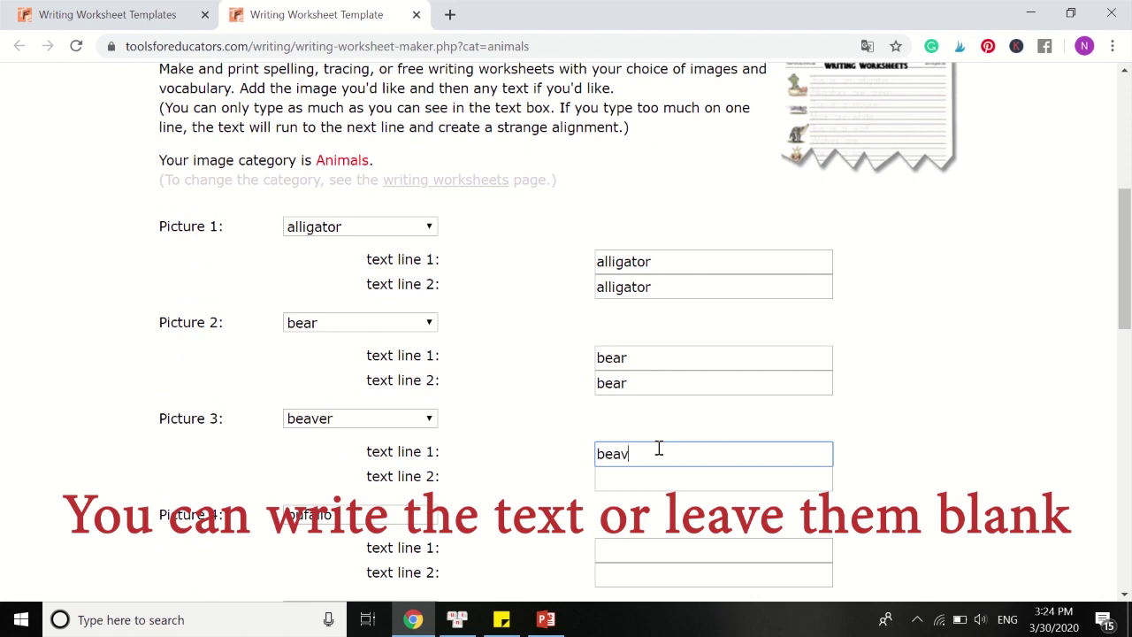
{"action": "left_click", "coordinate": [646, 481]}
{"action": "type", "text": "beaaver"}
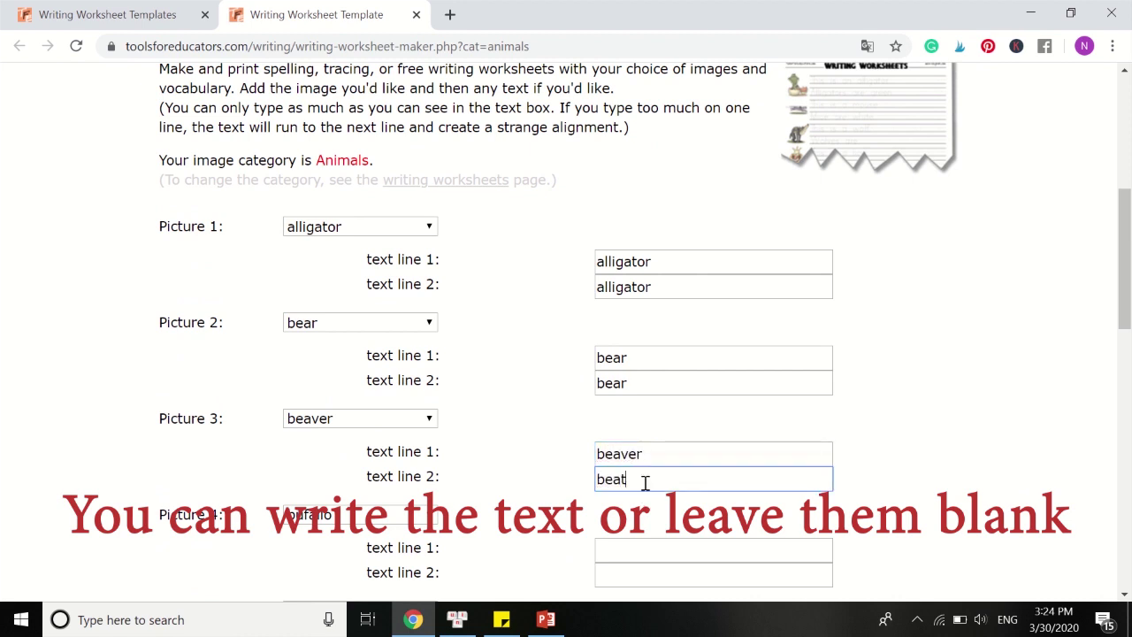
{"action": "key", "text": "BackSpace"}
{"action": "key", "text": "BackSpace"}
{"action": "key", "text": "BackSpace"}
{"action": "key", "text": "BackSpace"}
{"action": "type", "text": "ver"}
Type 'buffalo' on Picture 4's first text line
{"action": "scroll", "coordinate": [645, 480], "scroll_direction": "down", "scroll_amount": 3}
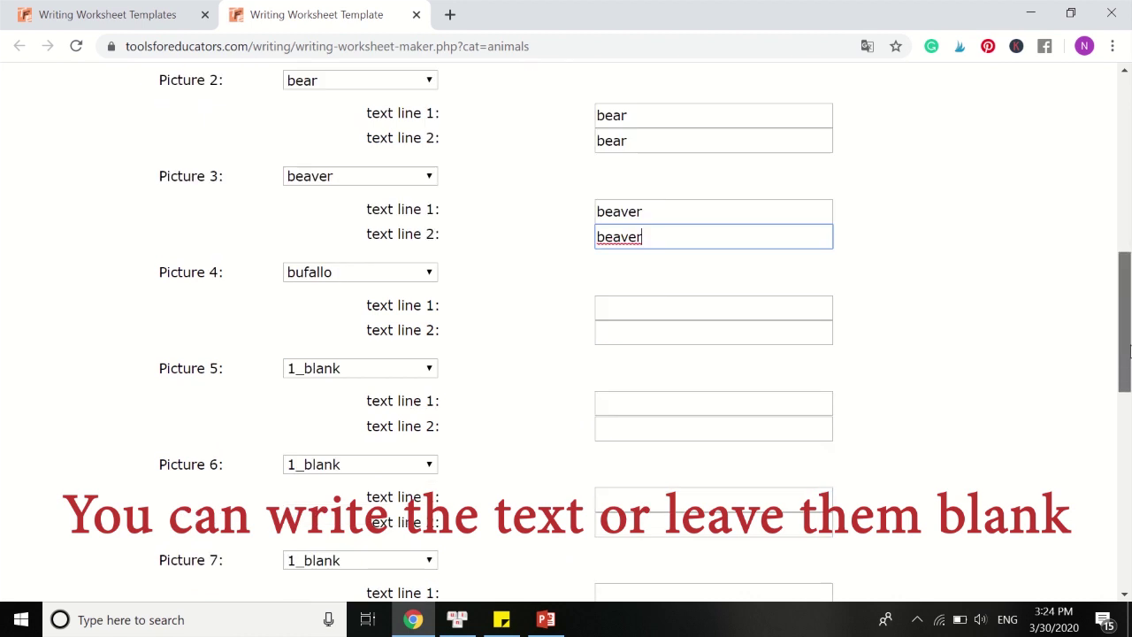
{"action": "left_click", "coordinate": [658, 238]}
{"action": "type", "text": "buffalo"}
{"action": "left_click", "coordinate": [625, 265]}
Finish buffalo's second line, then set Picture 5 to camel with 'camel' on both lines
{"action": "type", "text": "bufflo"}
{"action": "left_click", "coordinate": [639, 334]}
{"action": "left_click", "coordinate": [380, 299]}
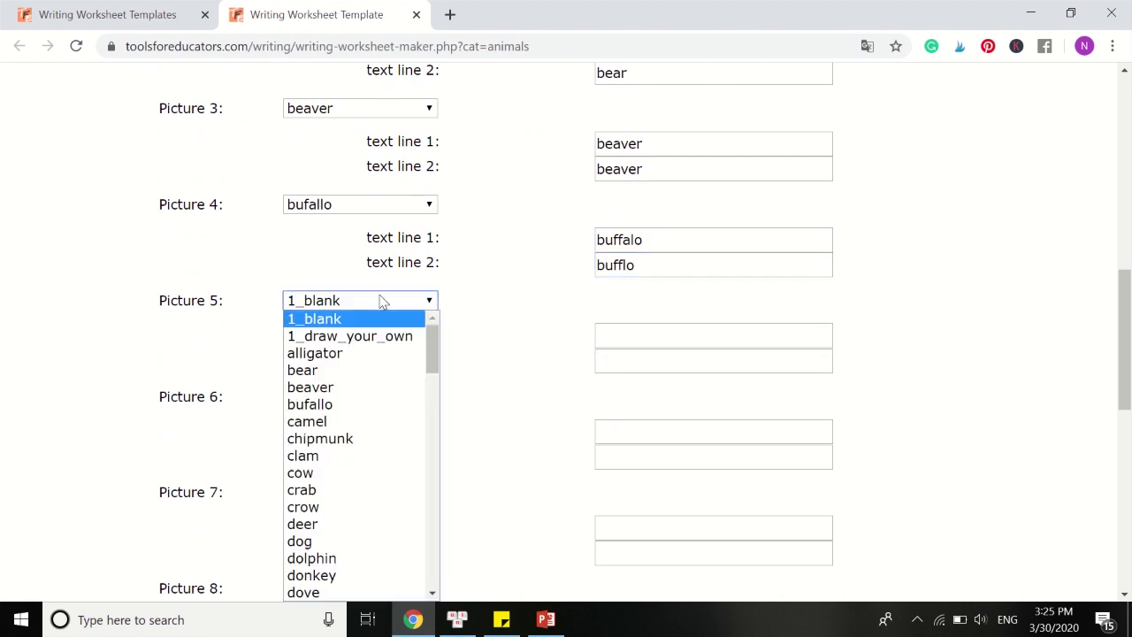
{"action": "left_click", "coordinate": [308, 420]}
{"action": "left_click", "coordinate": [682, 336]}
{"action": "type", "text": "camel"}
{"action": "left_click", "coordinate": [618, 363]}
{"action": "type", "text": "camel"}
Set Picture 6 to chipmunk with 'chipmunk' on both text lines
{"action": "left_click", "coordinate": [386, 395]}
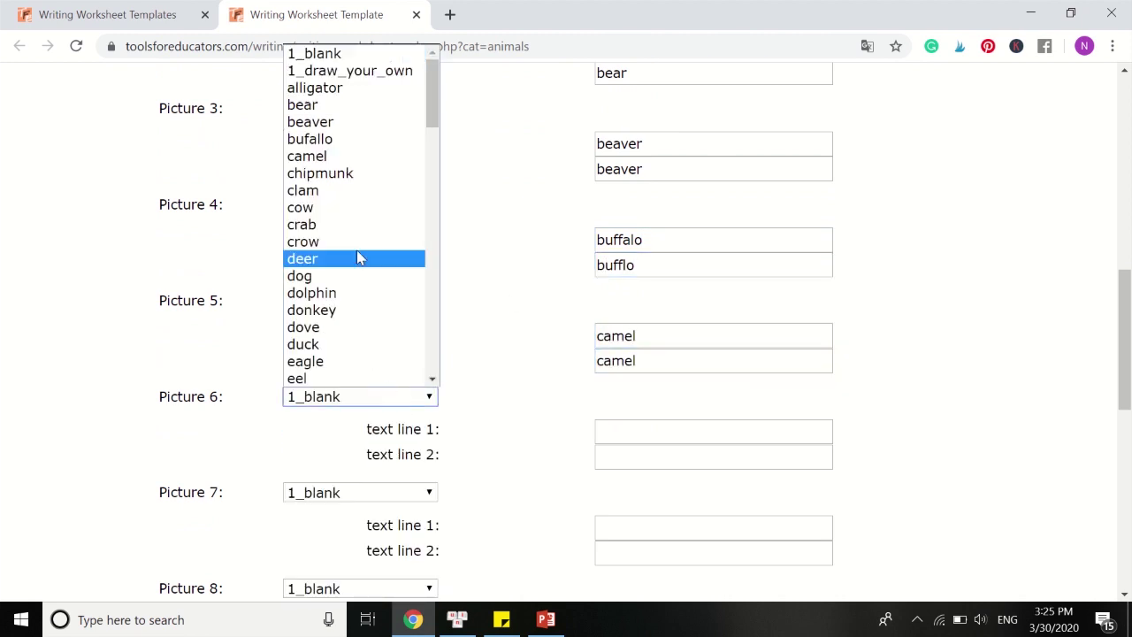
{"action": "left_click", "coordinate": [336, 173]}
{"action": "left_click", "coordinate": [642, 432]}
{"action": "type", "text": "chipmunk"}
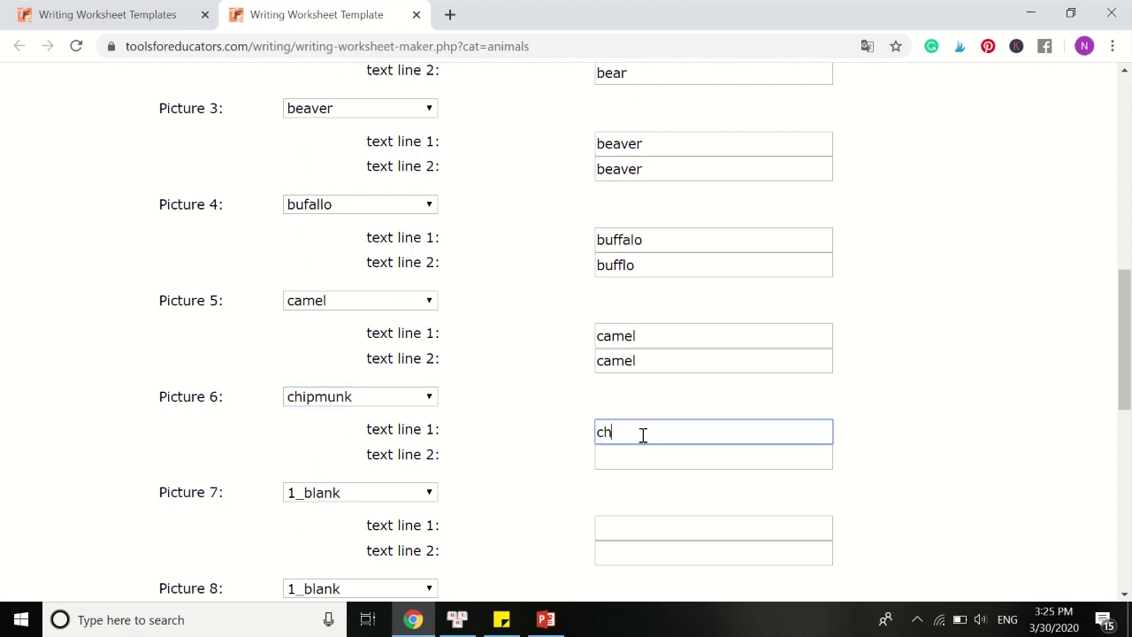
{"action": "left_click", "coordinate": [626, 458]}
{"action": "type", "text": "chu"}
{"action": "key", "text": "BackSpace"}
{"action": "type", "text": "ipmunk"}
Set Picture 7 to dog with 'dog' on both text lines
{"action": "left_click", "coordinate": [386, 491]}
{"action": "left_click", "coordinate": [349, 369]}
{"action": "left_click", "coordinate": [623, 527]}
{"action": "type", "text": "dog"}
{"action": "left_click", "coordinate": [605, 548]}
{"action": "type", "text": "dog"}
Set Picture 8 to dolphin with 'dolphin' on both lines, then generate the worksheet
{"action": "scroll", "coordinate": [682, 524], "scroll_direction": "down", "scroll_amount": 3}
{"action": "left_click", "coordinate": [705, 386]}
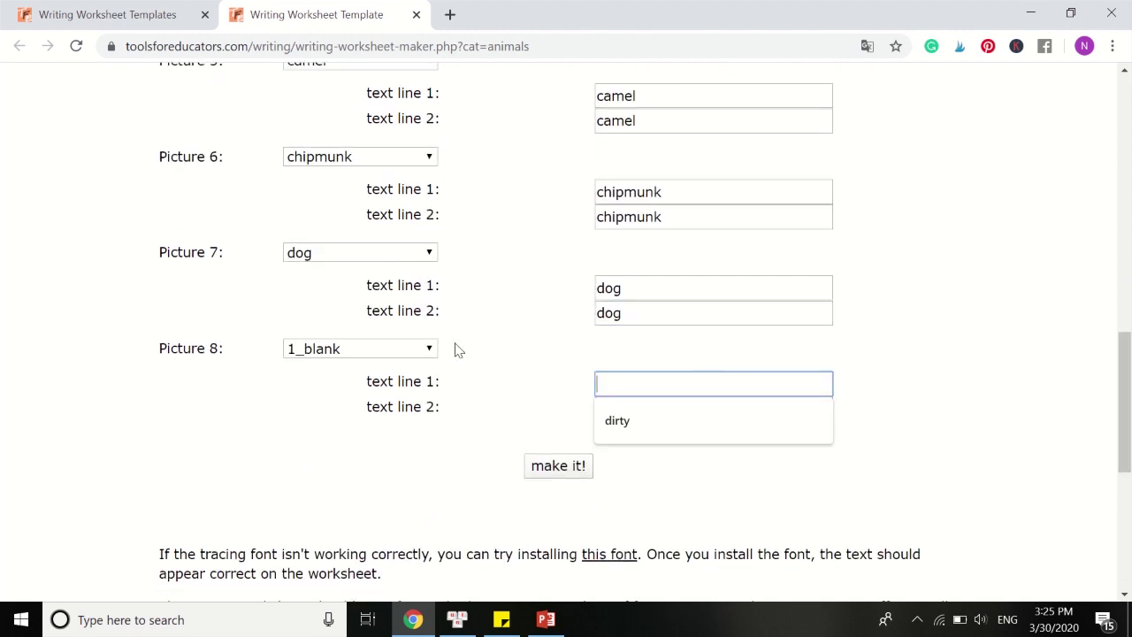
{"action": "left_click", "coordinate": [392, 347]}
{"action": "left_click", "coordinate": [363, 243]}
{"action": "left_click", "coordinate": [649, 384]}
{"action": "type", "text": "dolphin"}
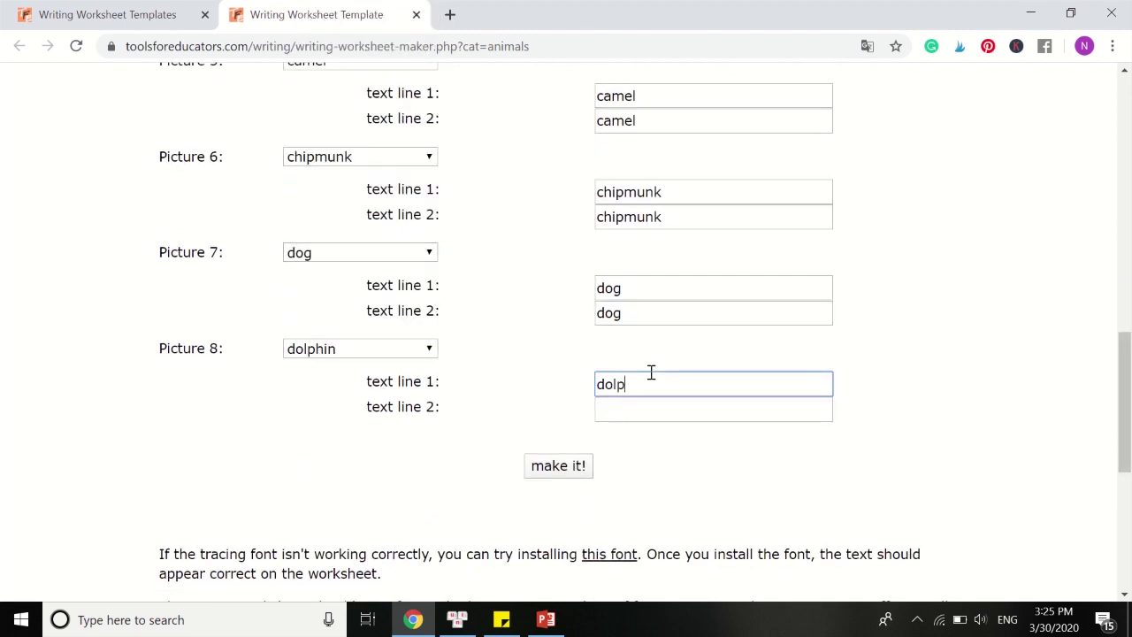
{"action": "left_click", "coordinate": [644, 403]}
{"action": "type", "text": "dolphin"}
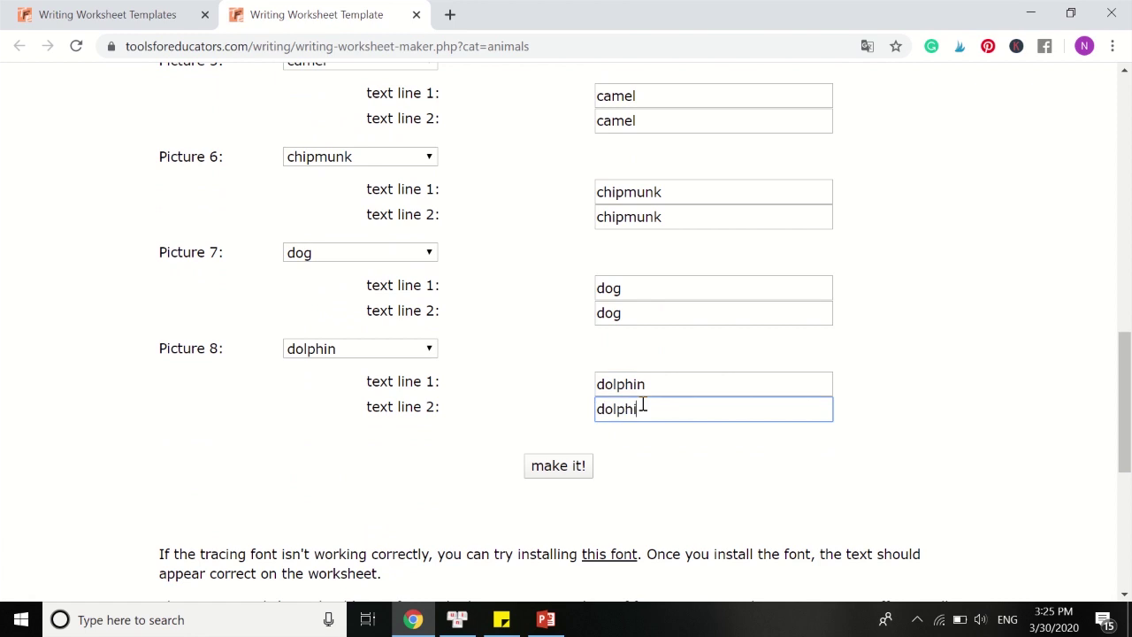
{"action": "left_click", "coordinate": [554, 475]}
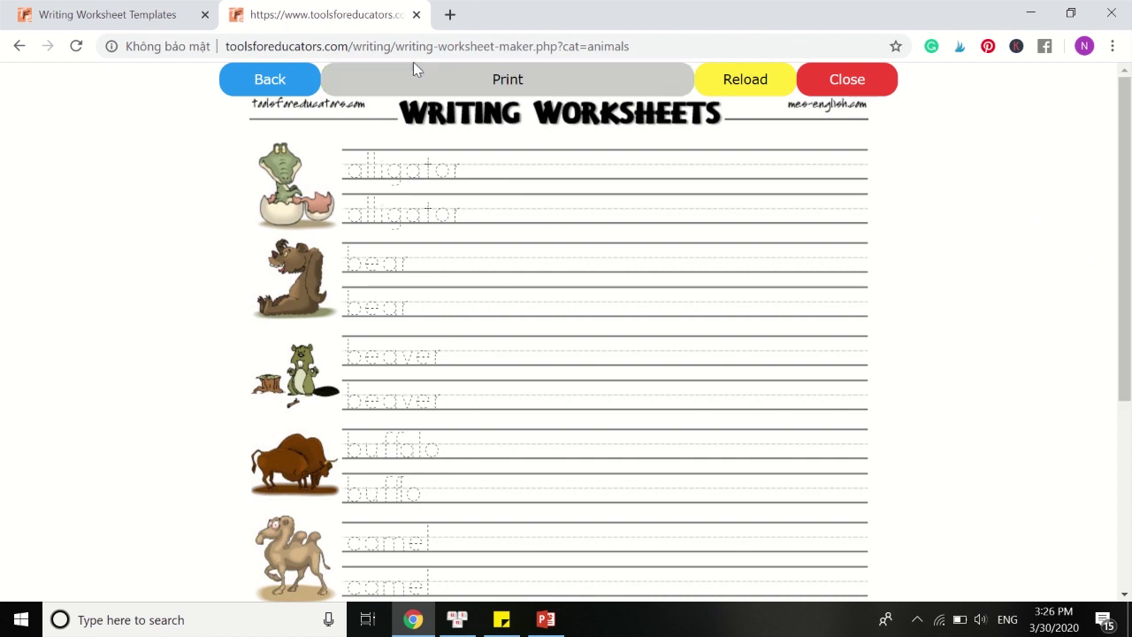
Print the worksheet to the Save as PDF destination and save it
{"action": "left_click", "coordinate": [510, 89]}
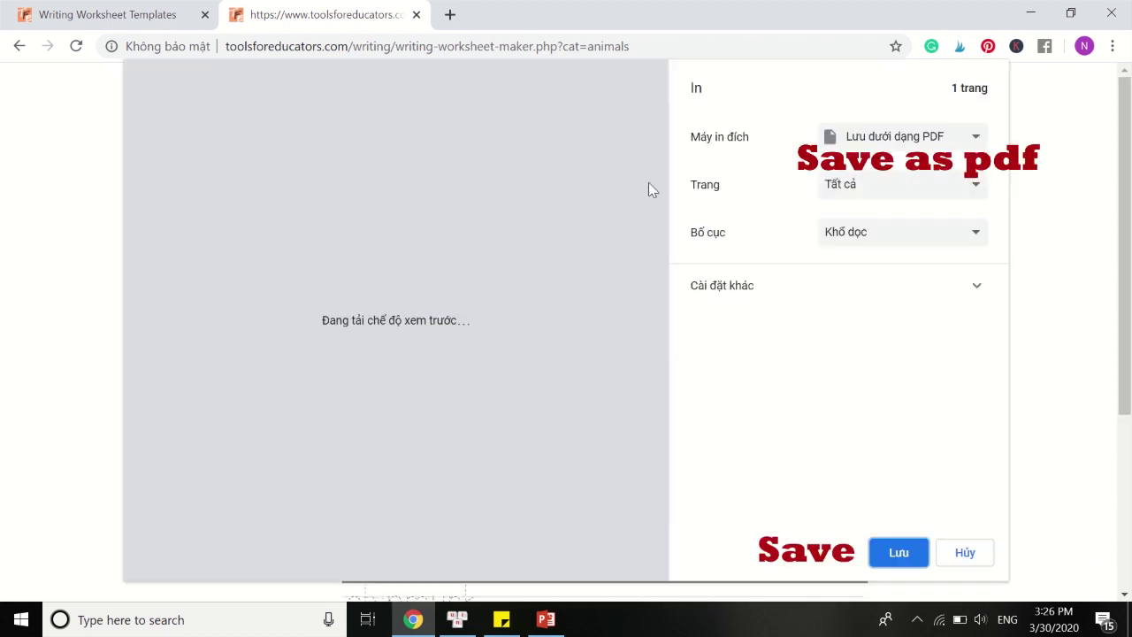
{"action": "left_click", "coordinate": [926, 144]}
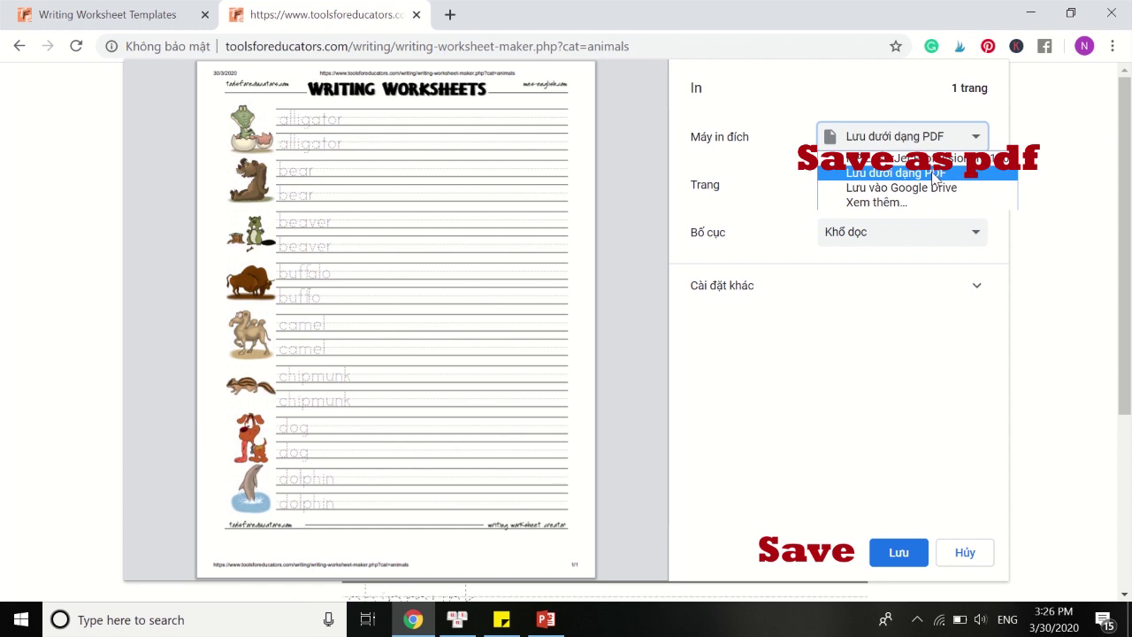
{"action": "left_click", "coordinate": [935, 174]}
{"action": "left_click", "coordinate": [899, 552]}
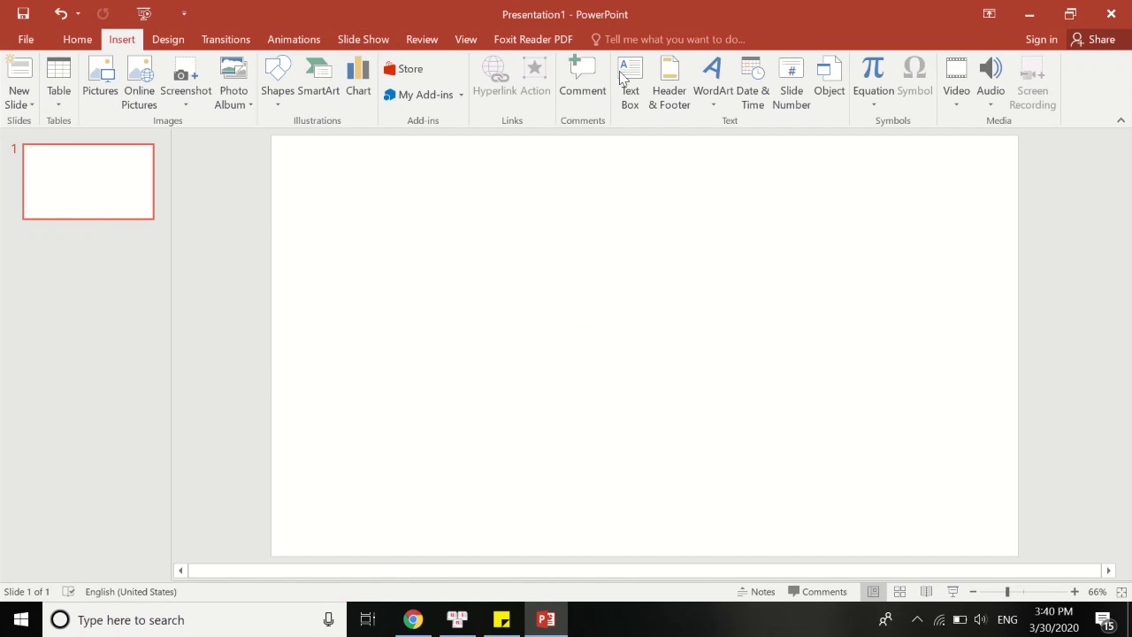
Draw a wide top text box in 80-pt KG Primary Dot reading 'Name:' plus an underscore line
{"action": "left_click", "coordinate": [622, 78]}
{"action": "left_click_drag", "start_coordinate": [288, 151], "coordinate": [986, 239]}
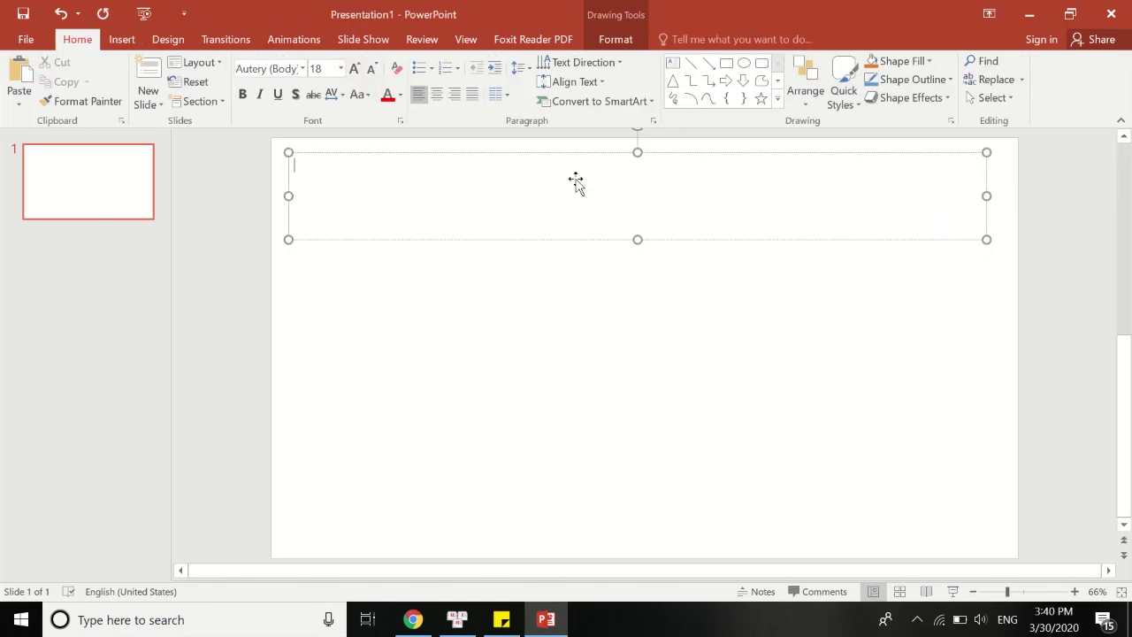
{"action": "left_click", "coordinate": [289, 67]}
{"action": "type", "text": "KG Primary D"}
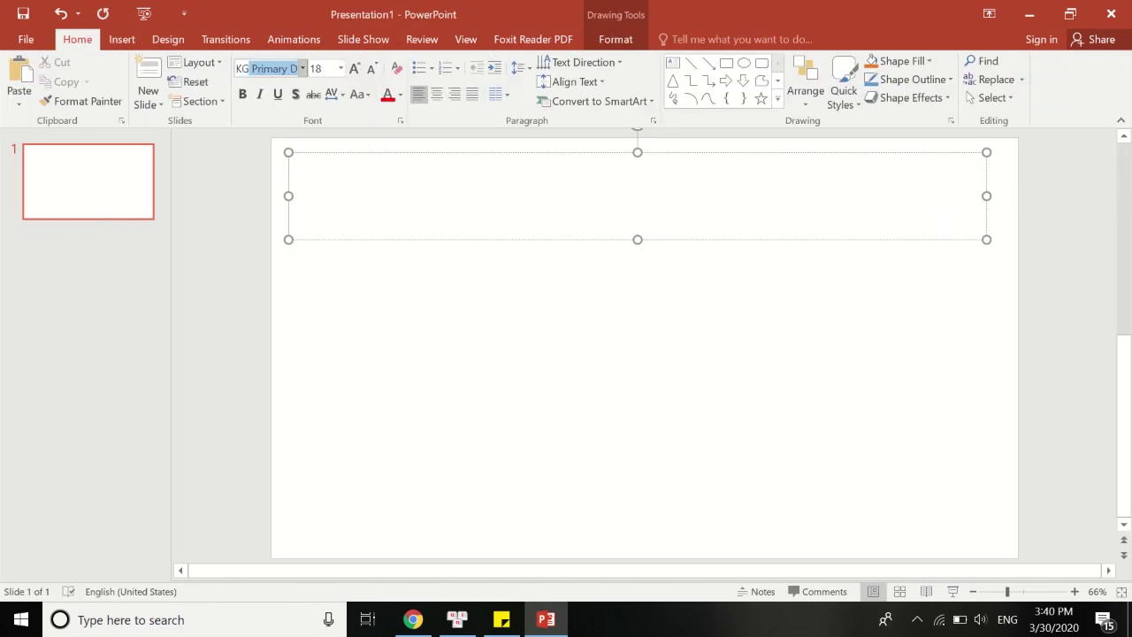
{"action": "key", "text": "Return"}
{"action": "left_click", "coordinate": [340, 69]}
{"action": "type", "text": "80"}
{"action": "key", "text": "Return"}
{"action": "type", "text": "Name:"}
{"action": "key", "text": "Tab"}
{"action": "type", "text": "_______________________"}
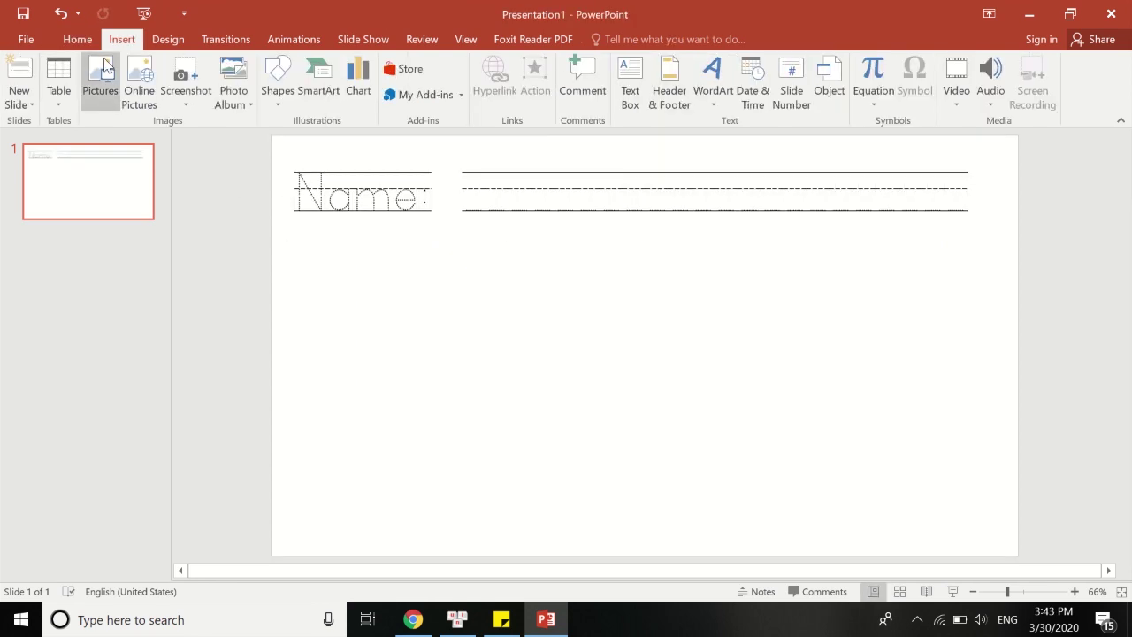
Insert the '1 rabbit' picture onto the slide
{"action": "left_click", "coordinate": [101, 84]}
{"action": "left_click", "coordinate": [198, 177]}
{"action": "left_click", "coordinate": [403, 396]}
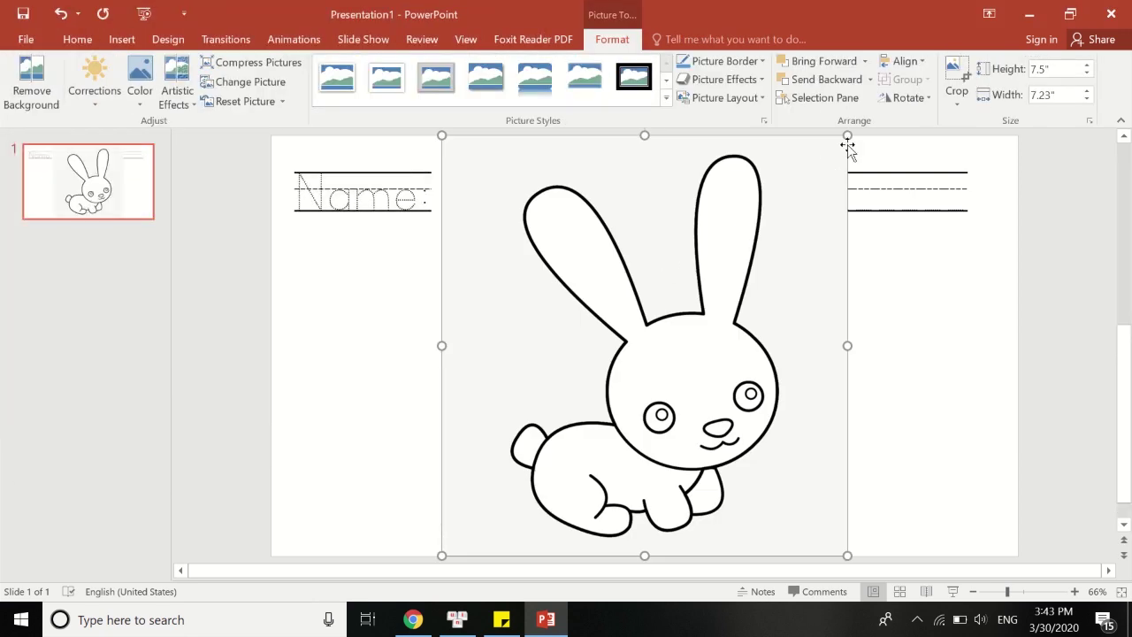
Shrink the rabbit to about 2.83" × 2.73" and place it just below the Name line
{"action": "left_click_drag", "start_coordinate": [847, 135], "coordinate": [605, 415]}
{"action": "left_click_drag", "start_coordinate": [524, 499], "coordinate": [628, 333]}
{"action": "left_click_drag", "start_coordinate": [707, 221], "coordinate": [697, 230]}
{"action": "left_click_drag", "start_coordinate": [566, 231], "coordinate": [563, 218]}
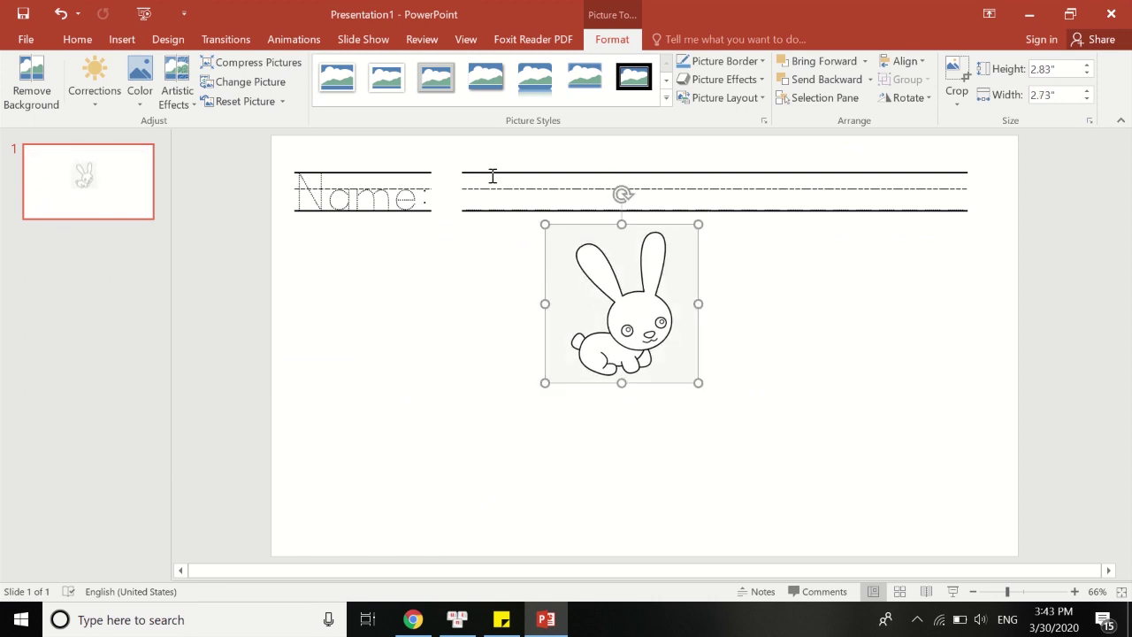
{"action": "left_click", "coordinate": [442, 193]}
{"action": "left_click", "coordinate": [444, 233]}
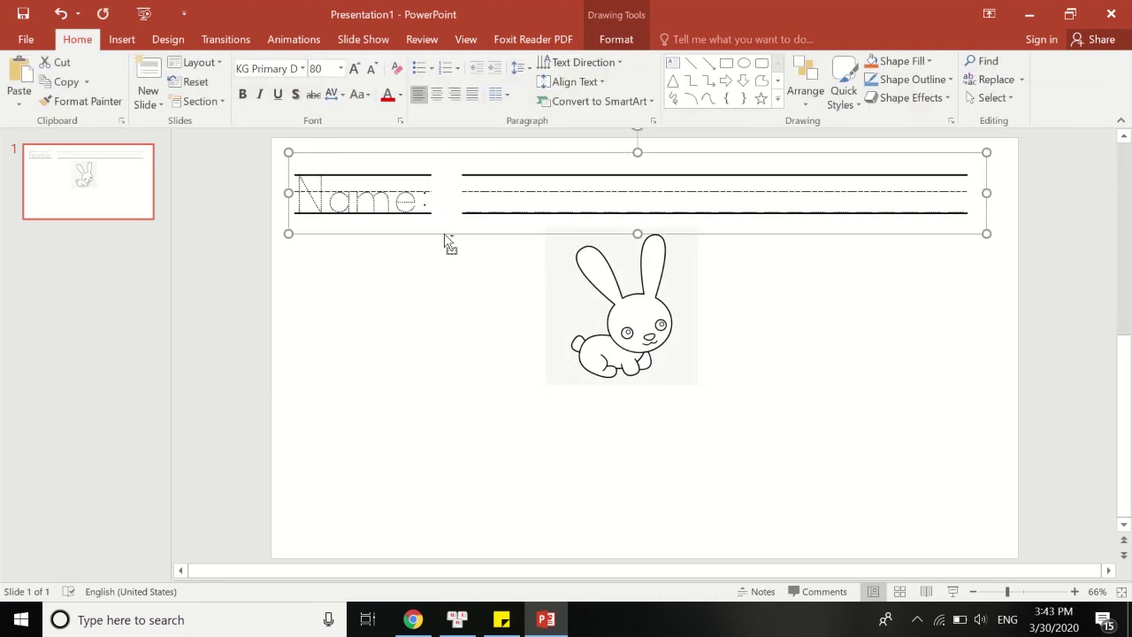
Duplicate the Name row twice and place the copies below the rabbit picture
{"action": "key", "text": "ctrl+c"}
{"action": "key", "text": "ctrl+v"}
{"action": "left_click_drag", "start_coordinate": [467, 245], "coordinate": [450, 465]}
{"action": "key", "text": "ctrl+v"}
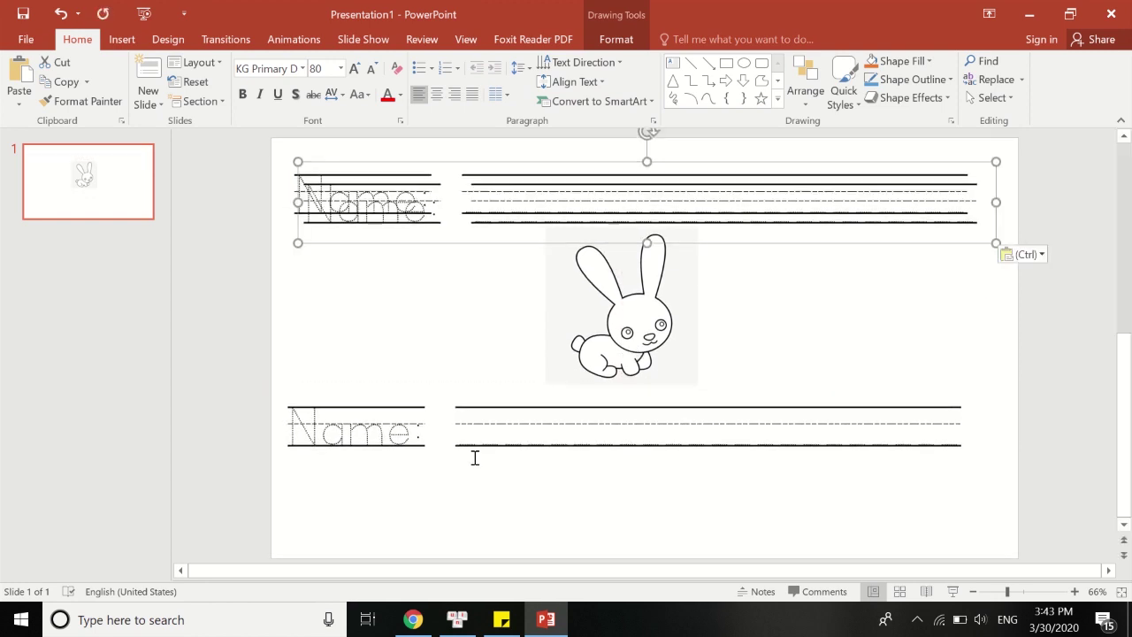
{"action": "left_click_drag", "start_coordinate": [496, 250], "coordinate": [488, 539]}
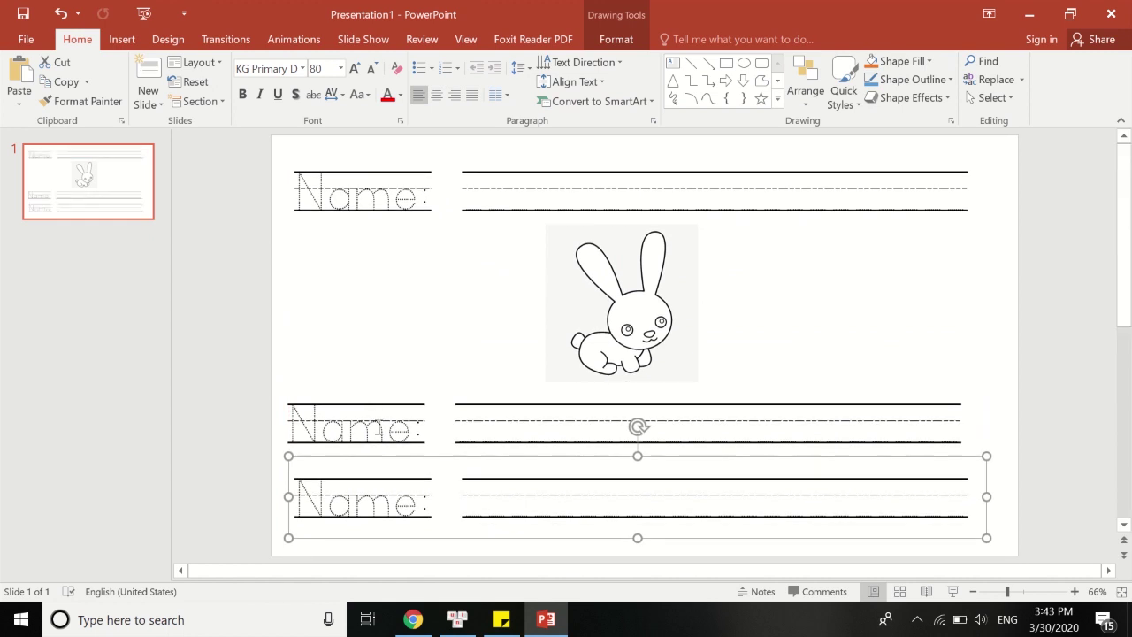
Retype the middle row as 'rabbit rabbit rabbit rabbit' and empty the bottom row
{"action": "left_click", "coordinate": [379, 428]}
{"action": "key", "text": "ctrl+a"}
{"action": "type", "text": "rab"}
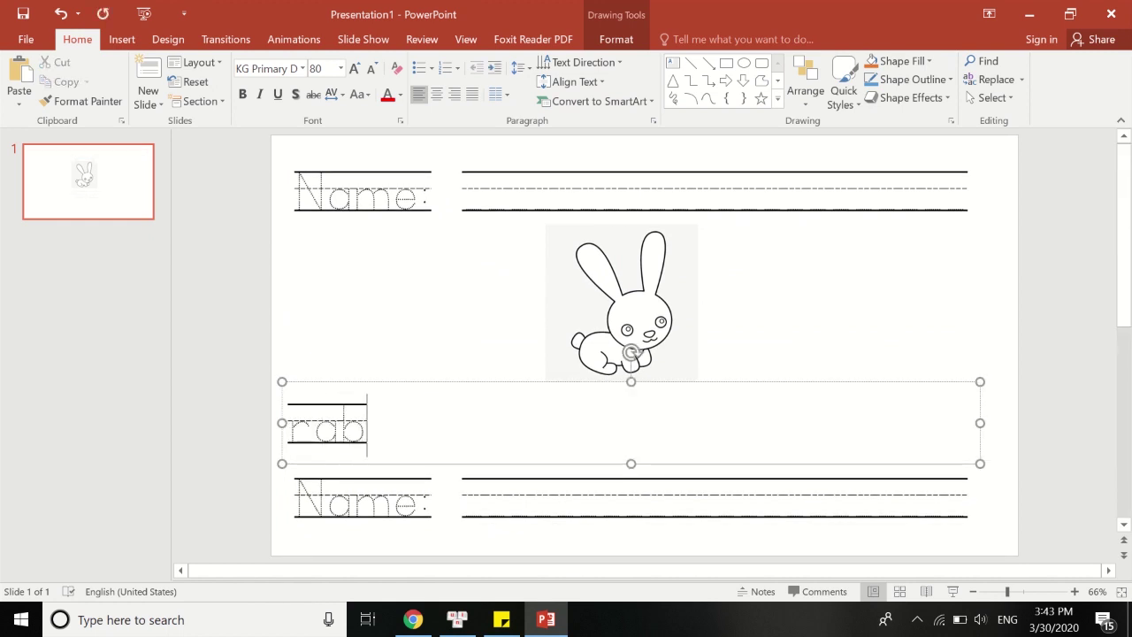
{"action": "type", "text": "bit"}
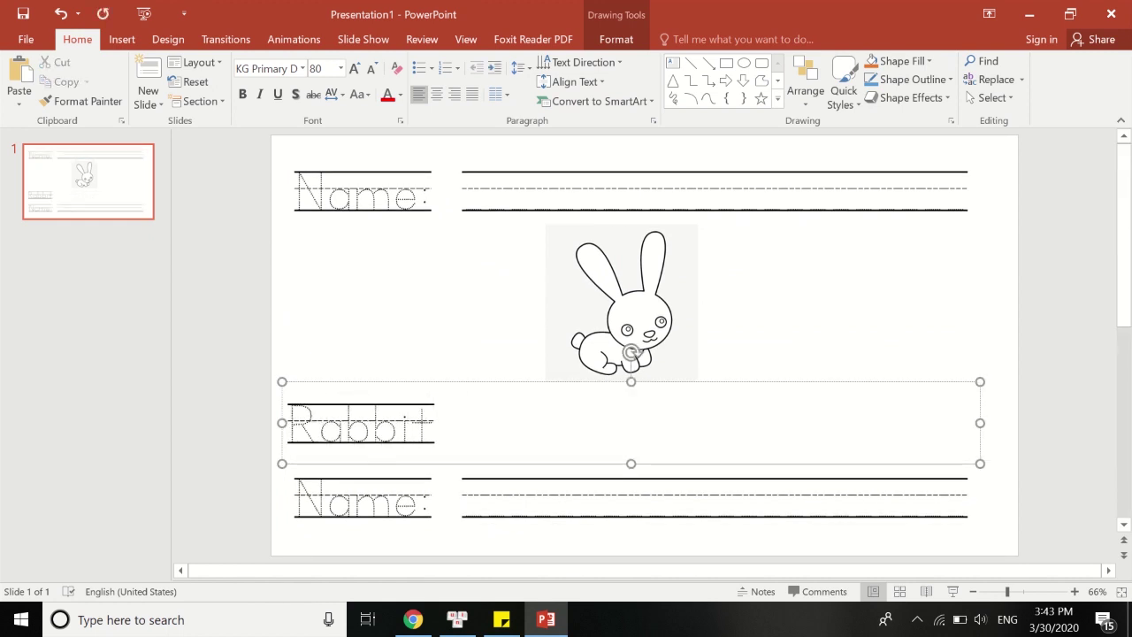
{"action": "type", "text": " rabbit rabbi"}
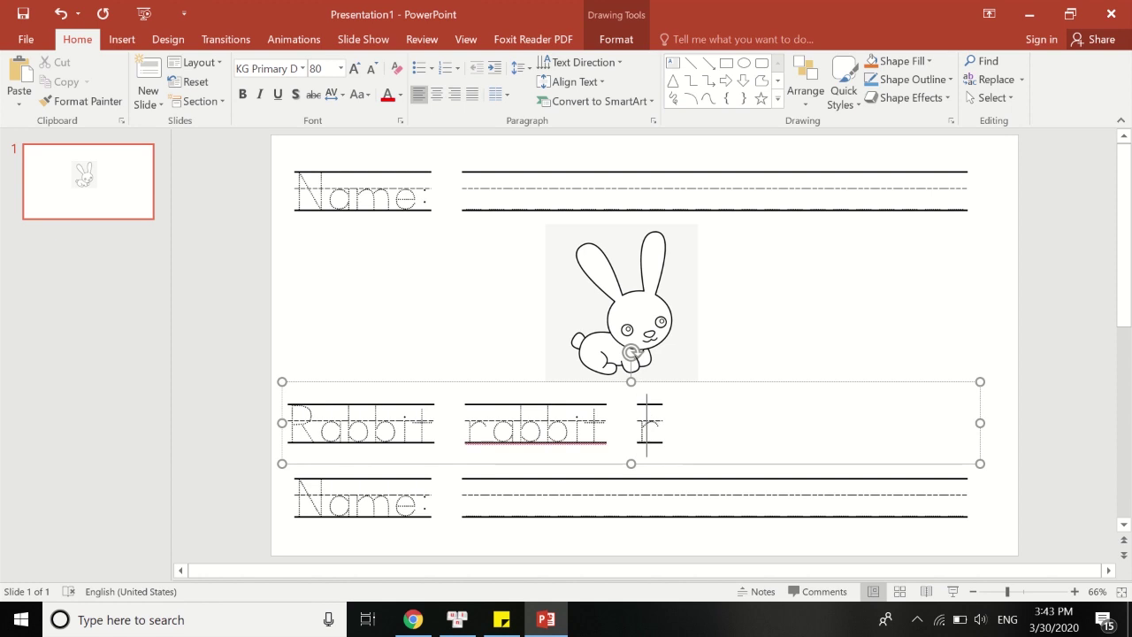
{"action": "type", "text": "t  rabbit rabbit"}
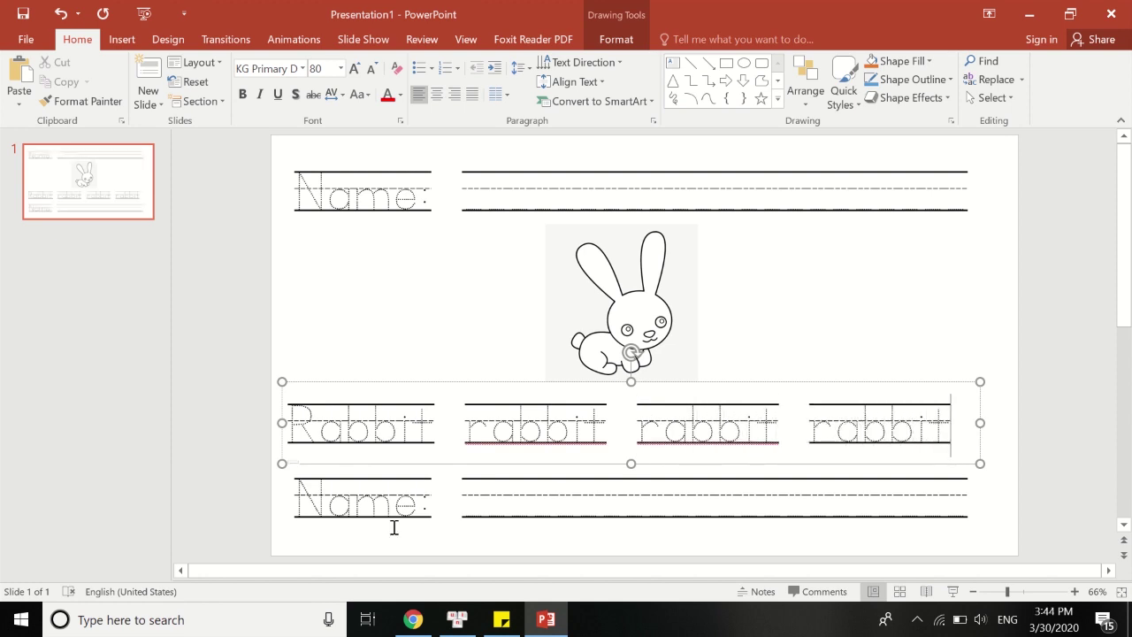
{"action": "left_click", "coordinate": [405, 497]}
{"action": "key", "text": "ctrl+a"}
{"action": "key", "text": "Delete"}
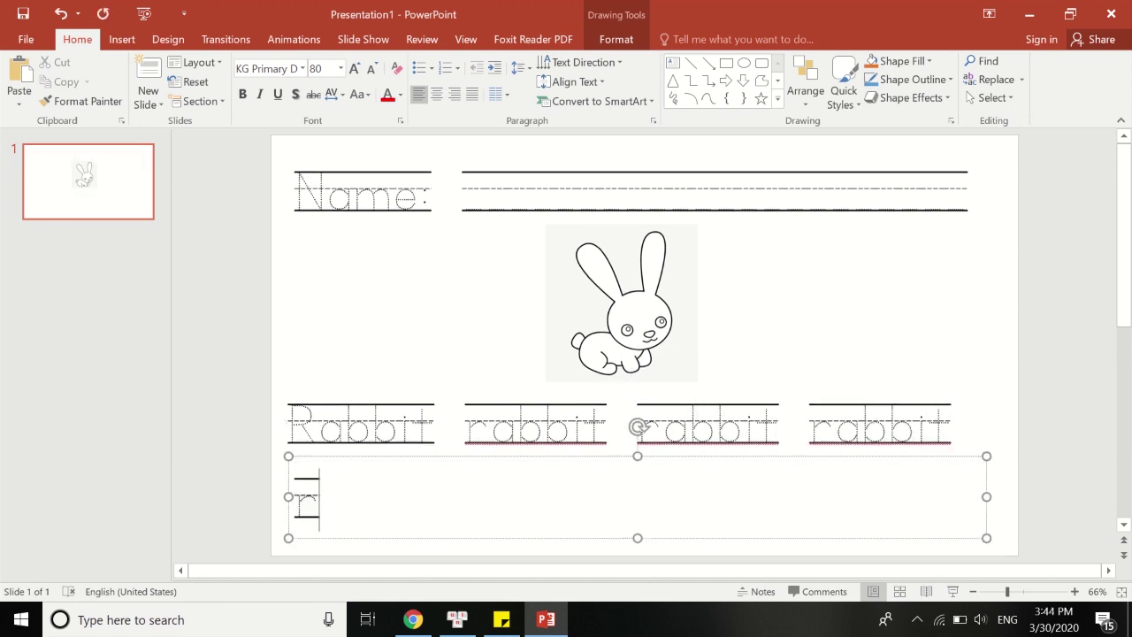
Type 'rabbit' into the bottom tracing row
{"action": "type", "text": "rabbit"}
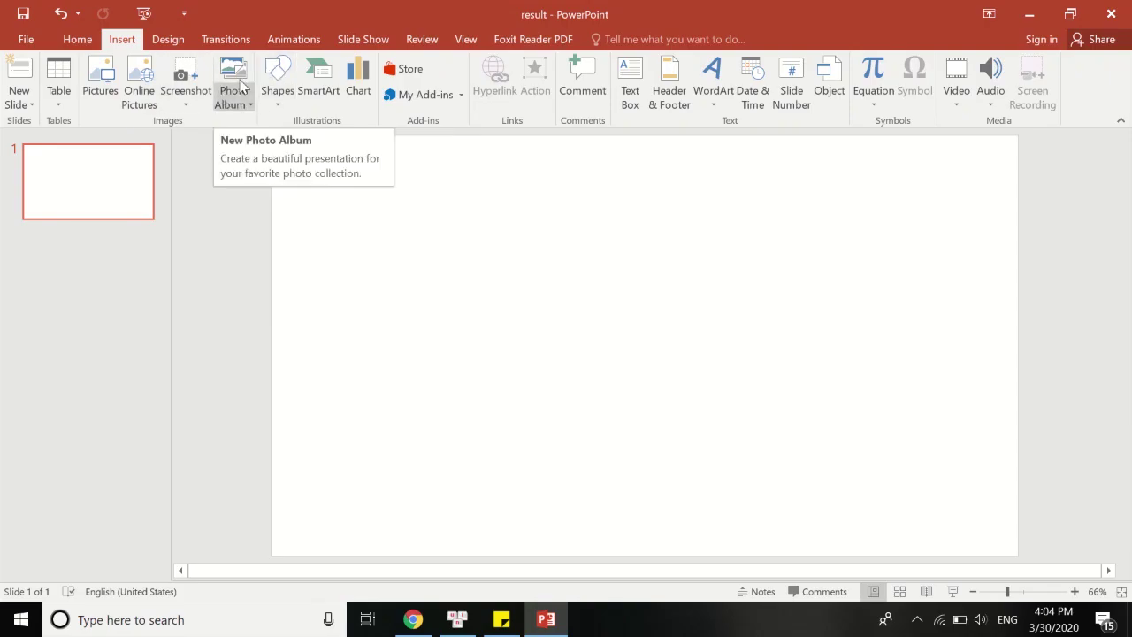
Draw a long straight horizontal line across the blank slide
{"action": "left_click", "coordinate": [276, 78]}
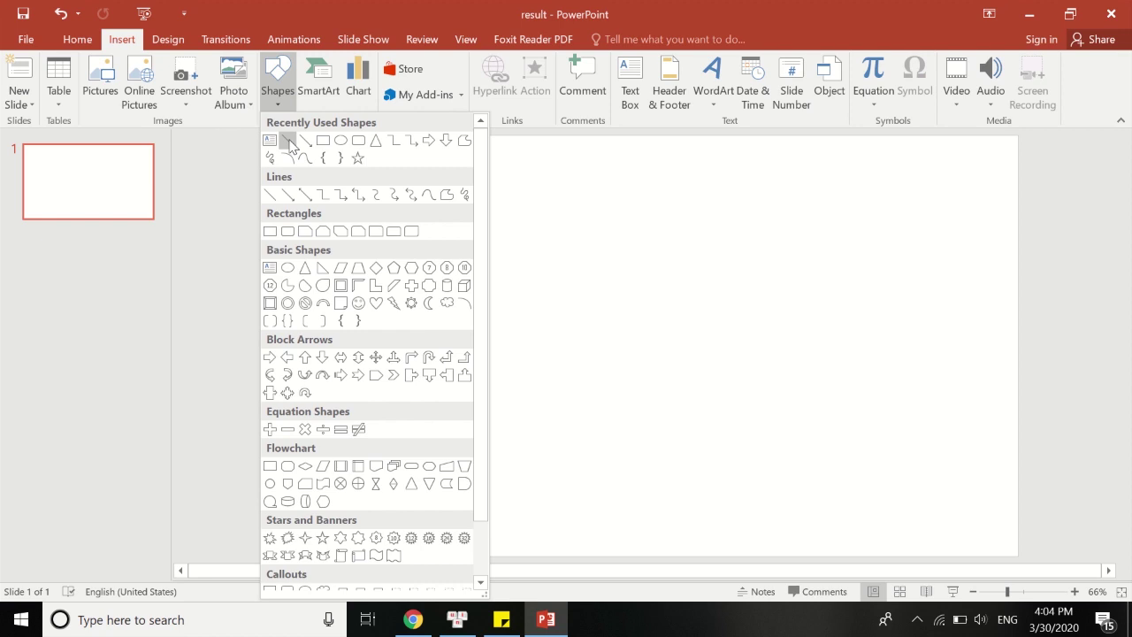
{"action": "left_click", "coordinate": [289, 140]}
{"action": "left_click_drag", "start_coordinate": [354, 274], "coordinate": [914, 272]}
Apply the grey line style and preview the outline's Dashes options
{"action": "left_click", "coordinate": [387, 104]}
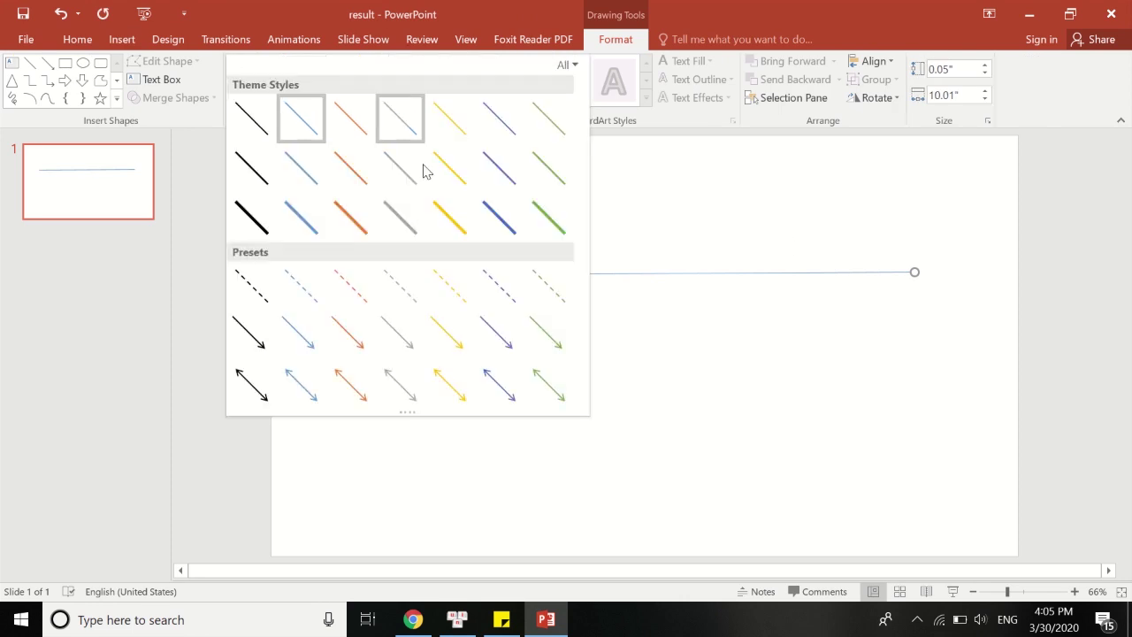
{"action": "left_click", "coordinate": [408, 219]}
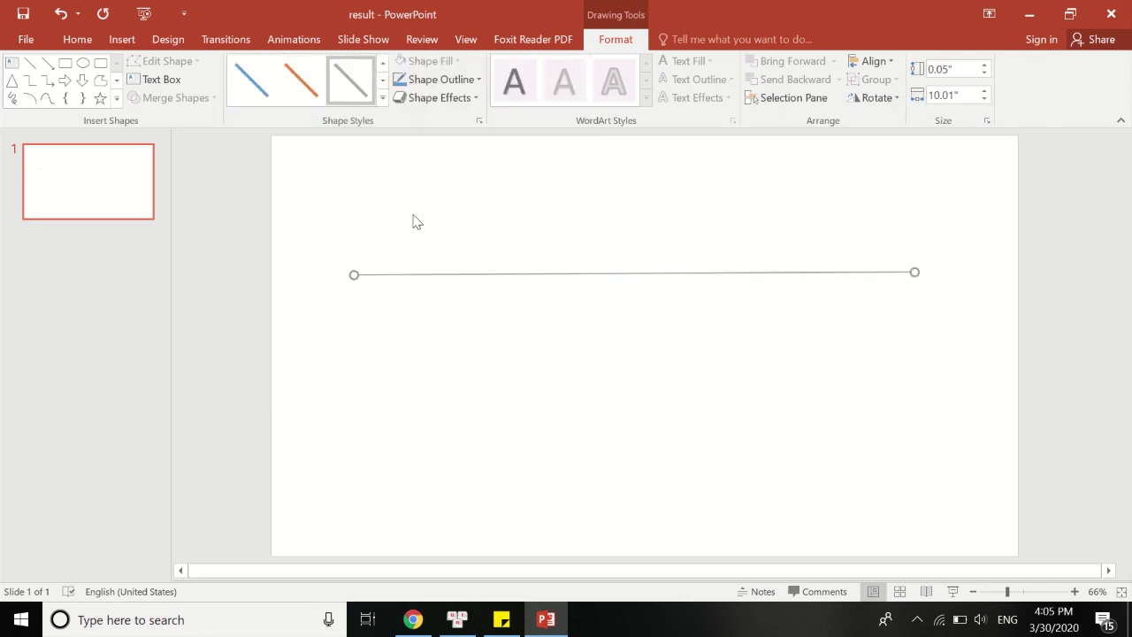
{"action": "left_click", "coordinate": [445, 89]}
{"action": "mouse_move", "coordinate": [469, 311]}
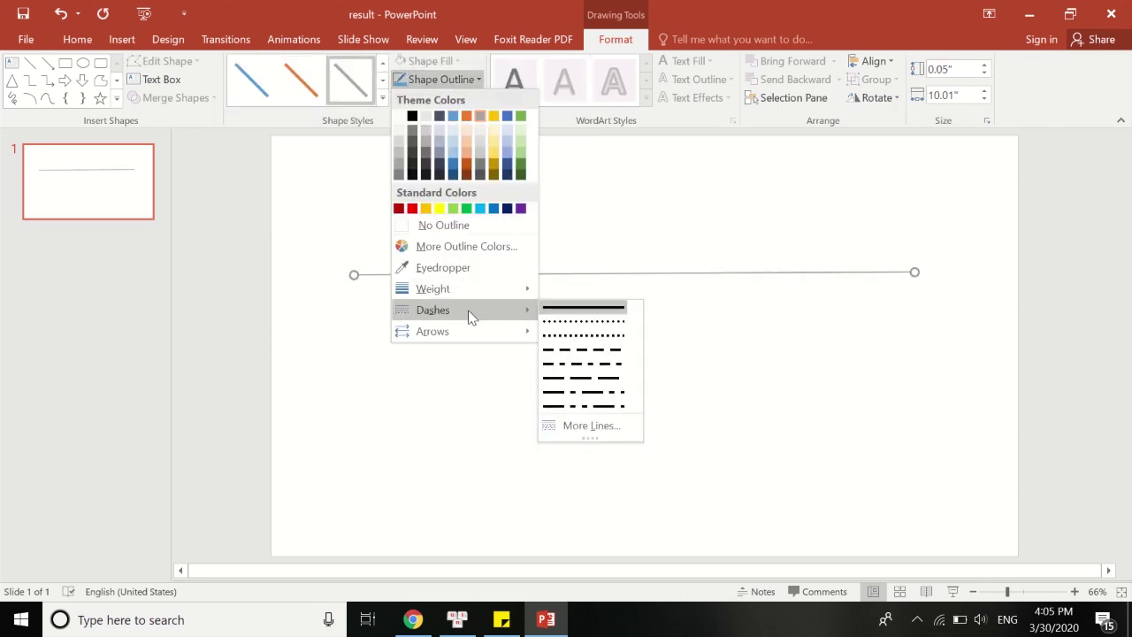